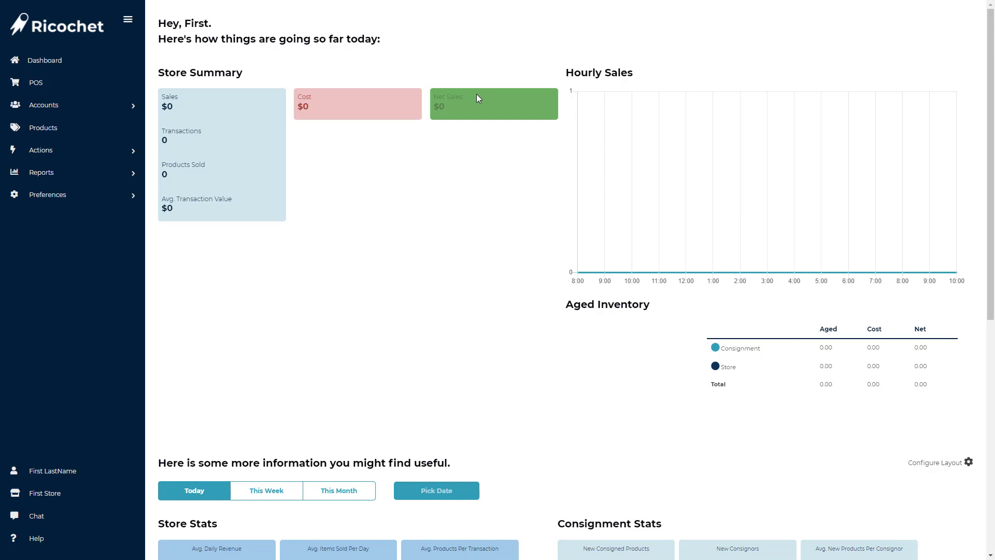
Step: Open the Bulk Credit Adjustment page to view the manual way of adjusting consignors' credit
click(95, 155)
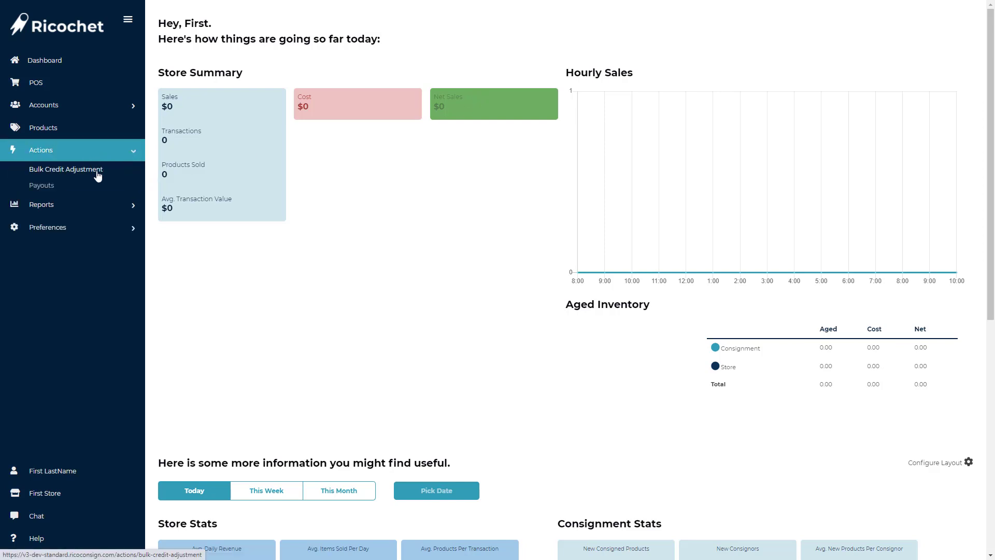
click(97, 173)
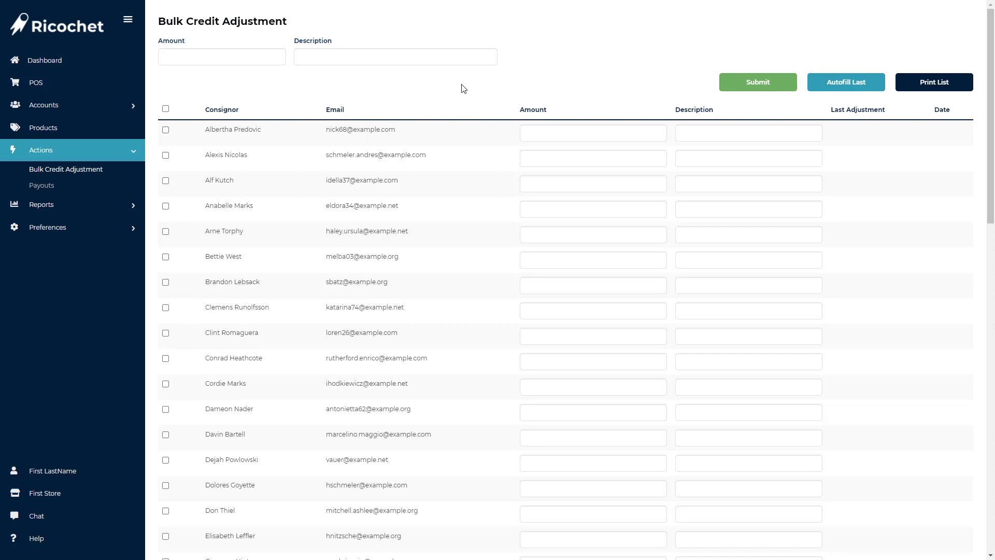
Step: Enable Automatic Vendor Booth Rent in the store's admin preferences and save the store details
click(61, 233)
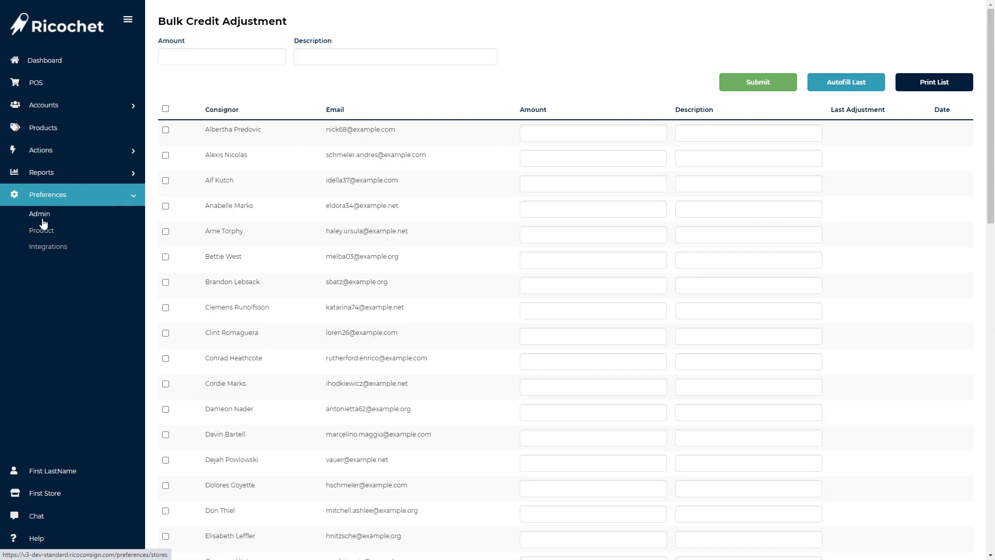
click(43, 220)
scroll(394, 306, down, 4)
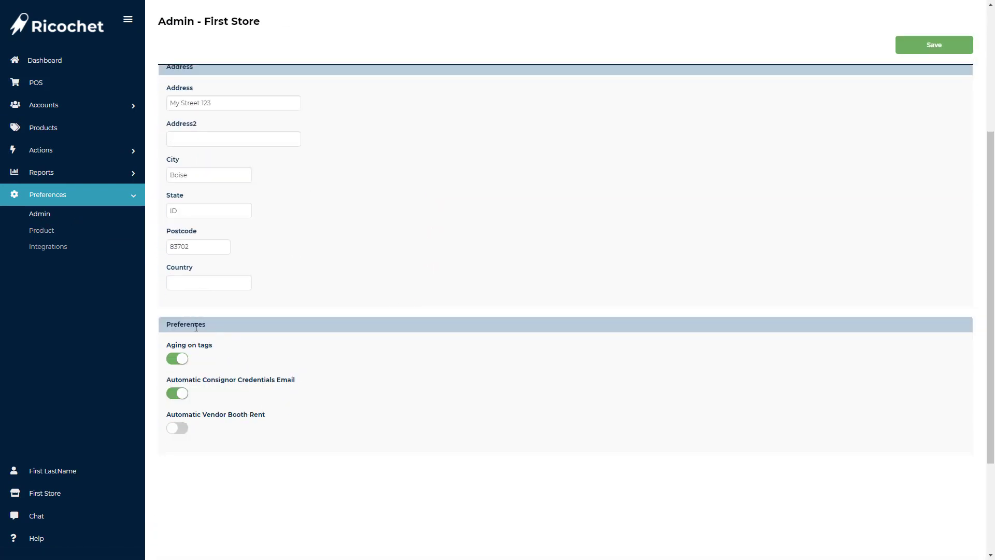
click(184, 429)
click(922, 49)
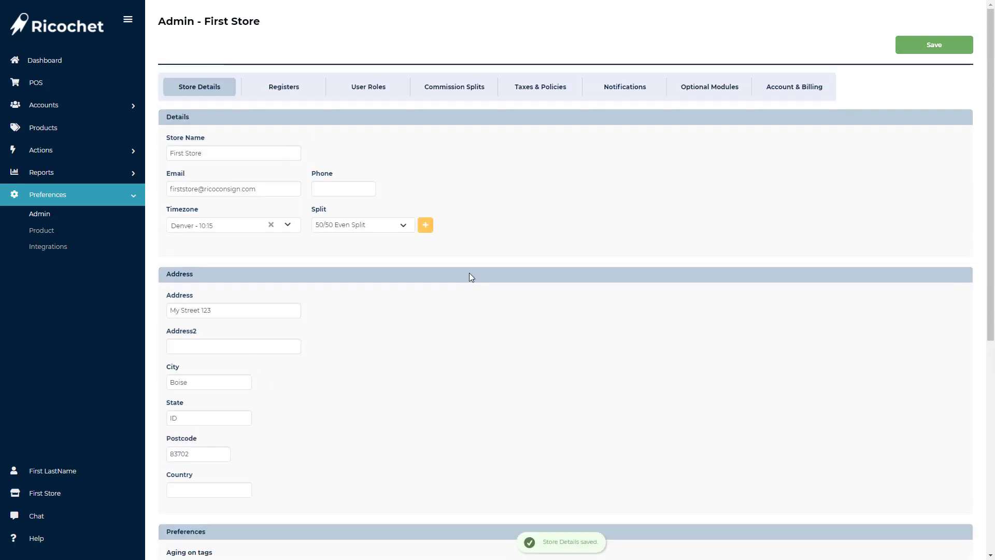
Step: Open the first active consignor's account for editing and set the booth rent amount to 250
click(83, 115)
click(41, 124)
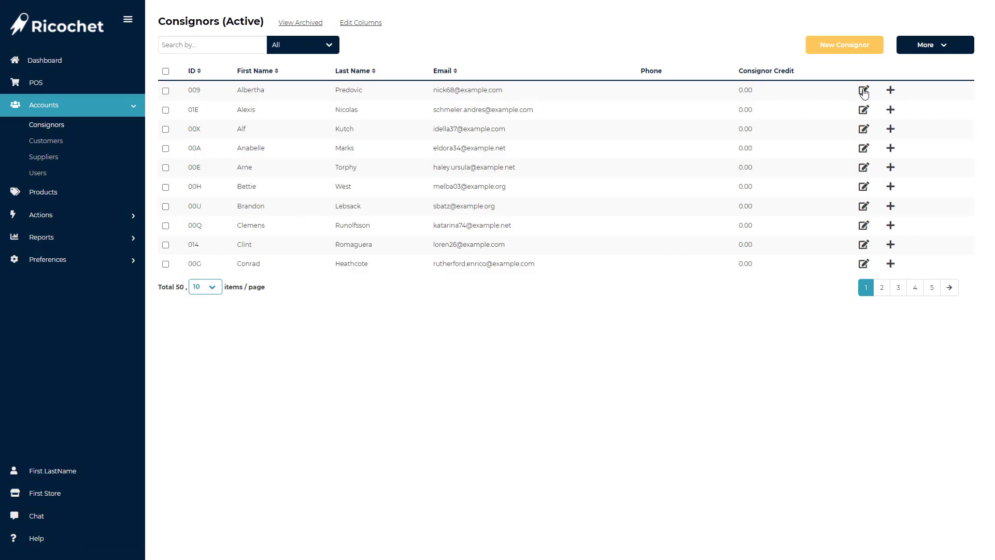
click(862, 90)
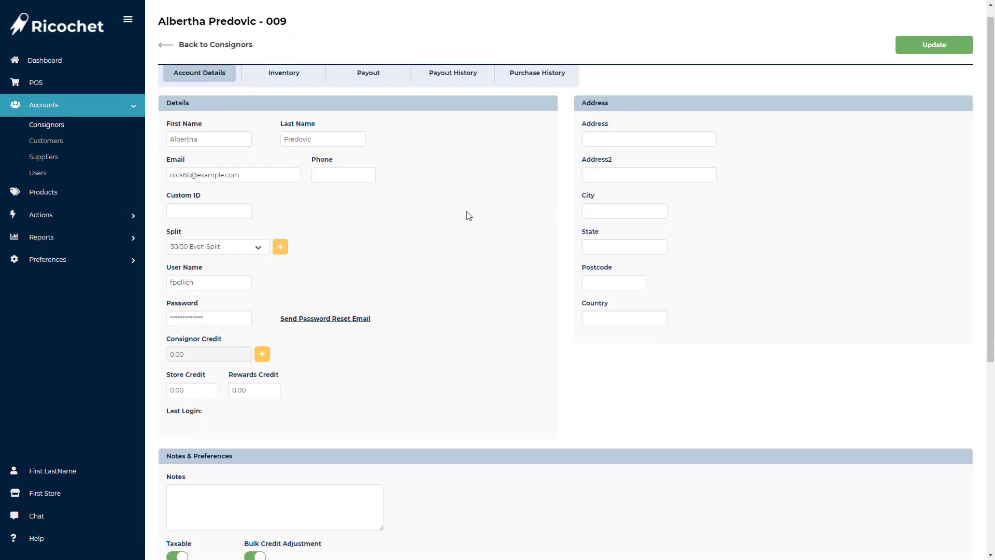
scroll(468, 216, down, 5)
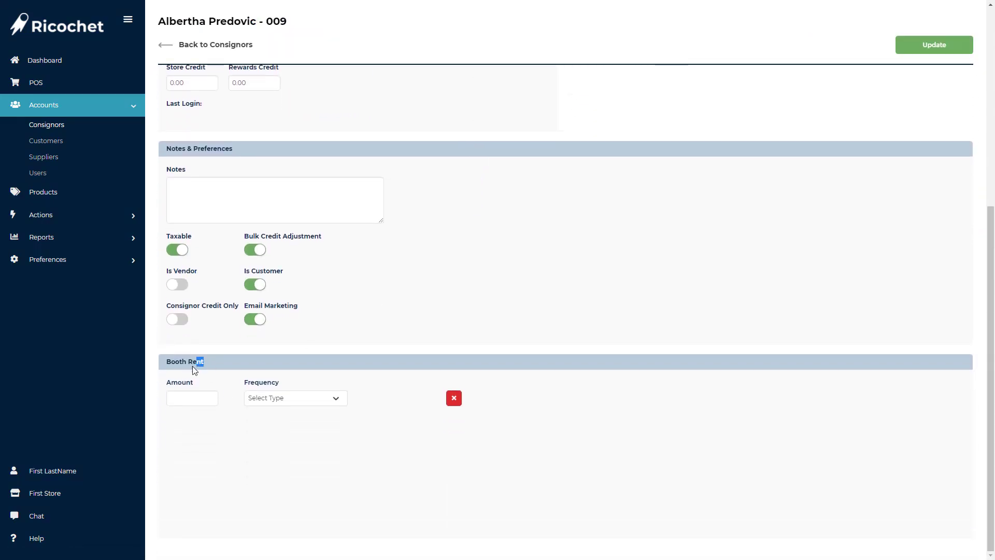
click(226, 362)
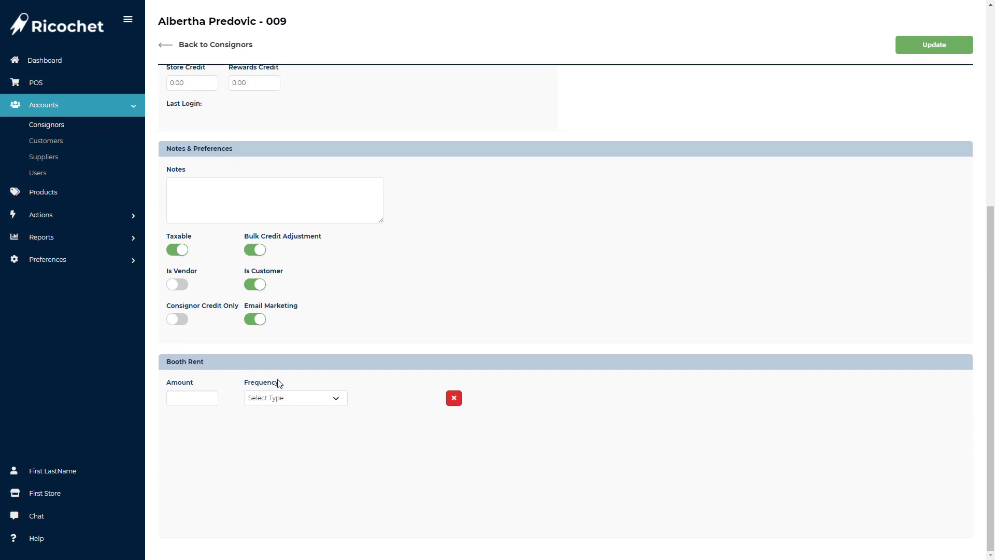
click(189, 396)
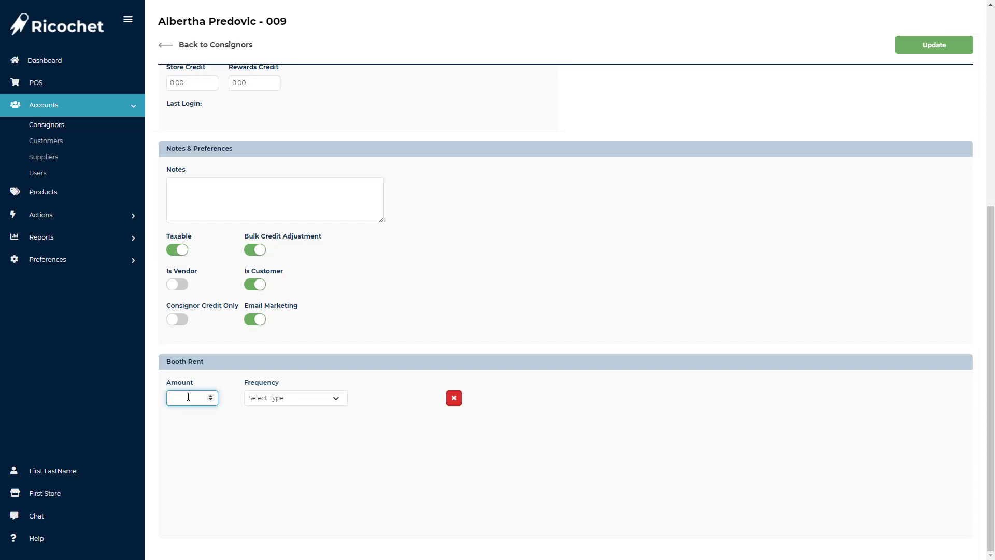
text(250)
drag(291, 384, 243, 382)
click(294, 382)
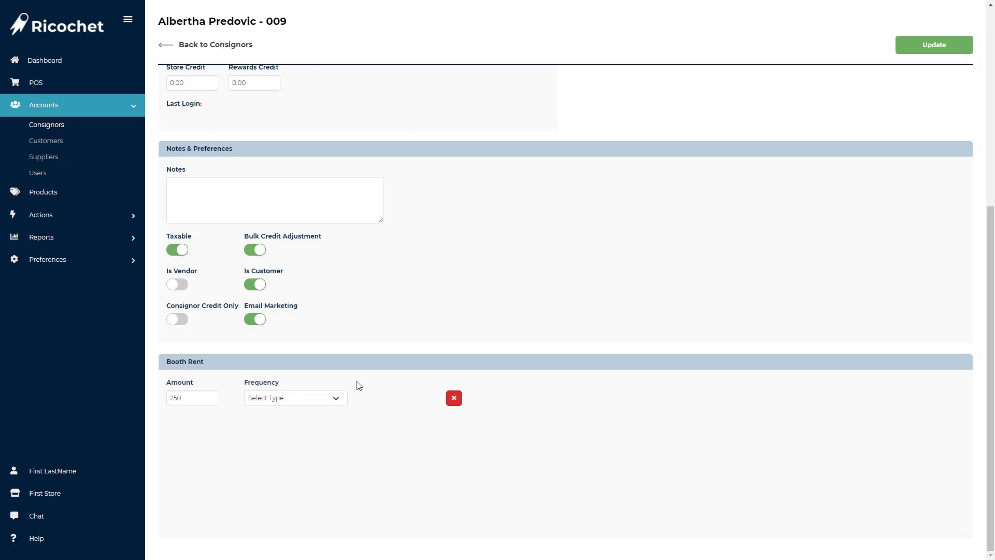
Step: Try the Every nth of month booth rent frequency and look through the selectable days of the month
click(337, 405)
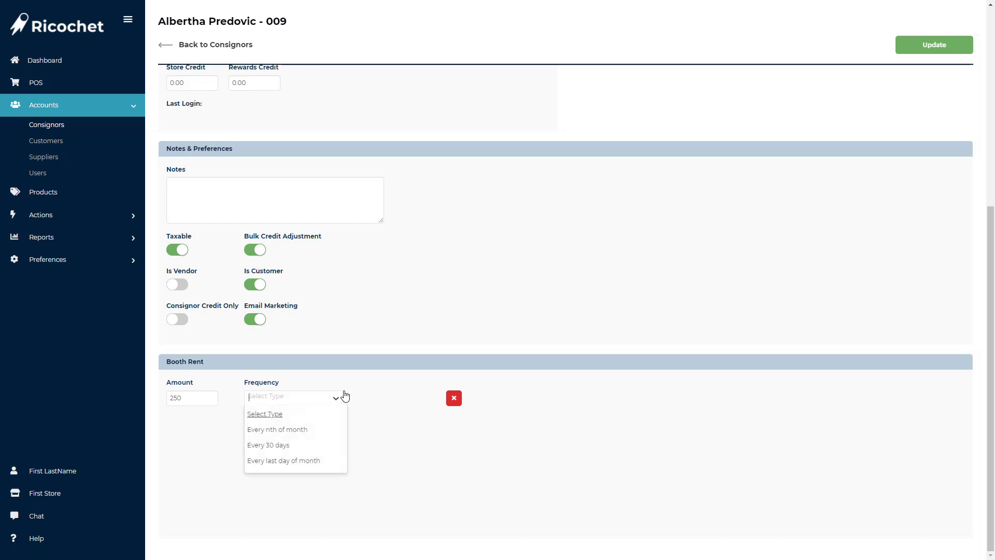
click(299, 437)
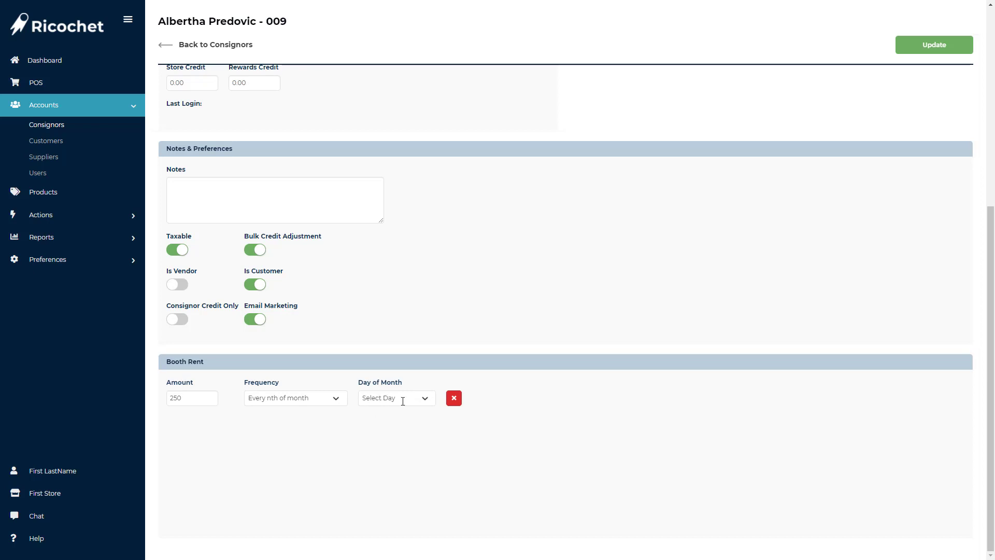
click(424, 399)
scroll(400, 446, down, 5)
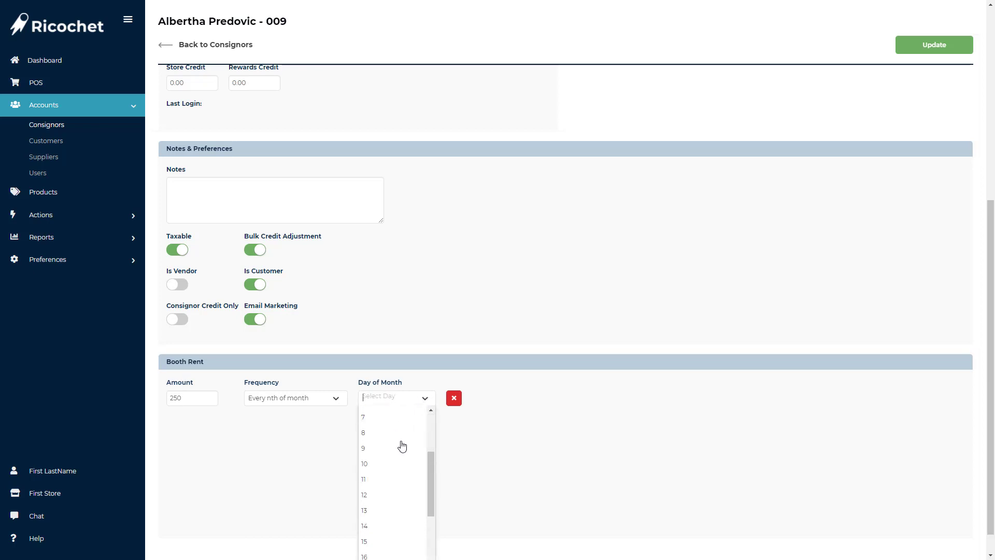
scroll(400, 446, down, 2)
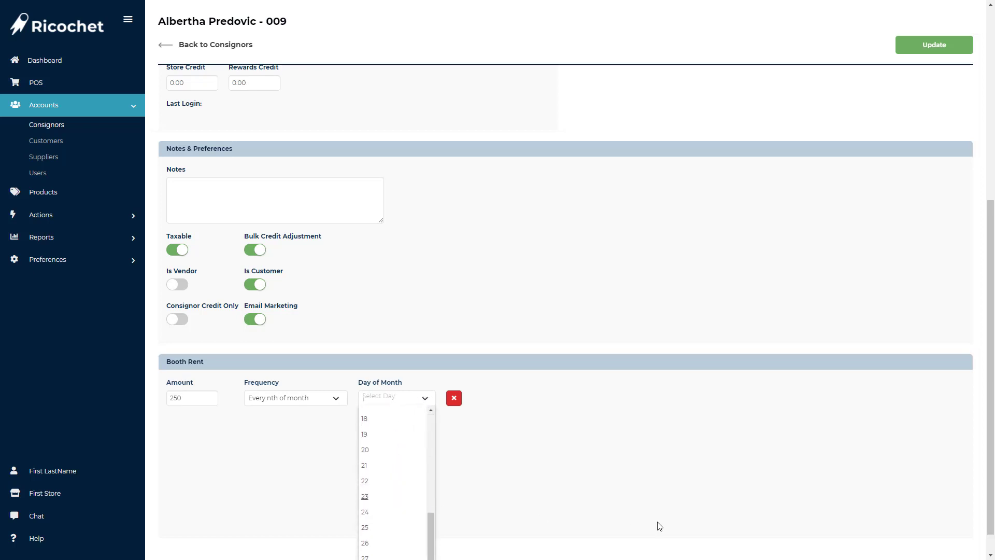
scroll(420, 535, down, 1)
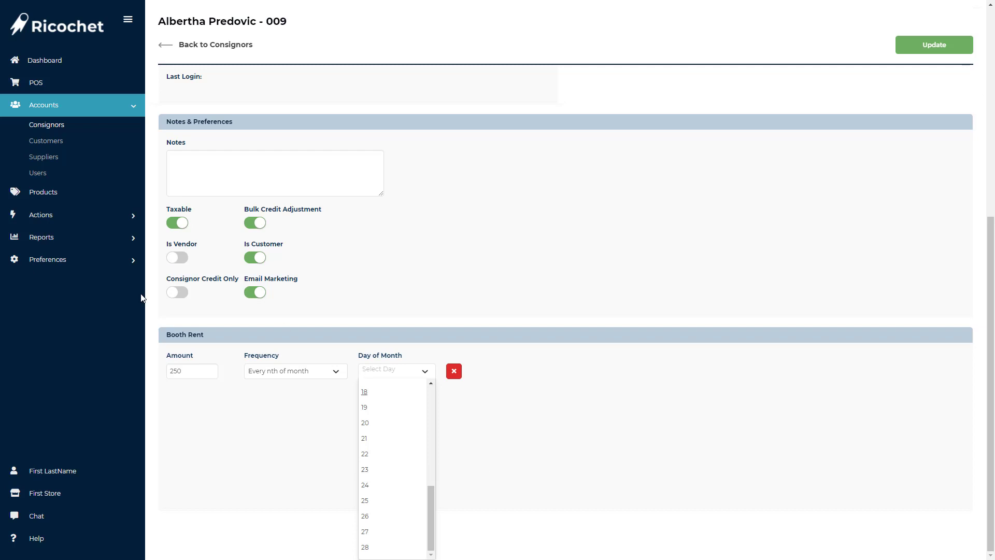
Step: Try the Every 30 days frequency with its next payment date, and the Every last day of month frequency
click(259, 402)
click(336, 408)
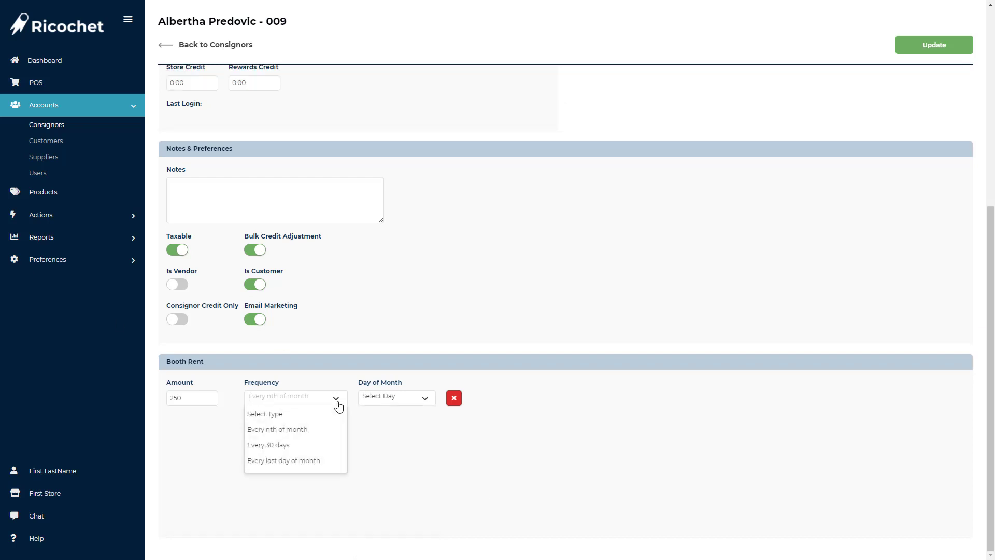
click(289, 447)
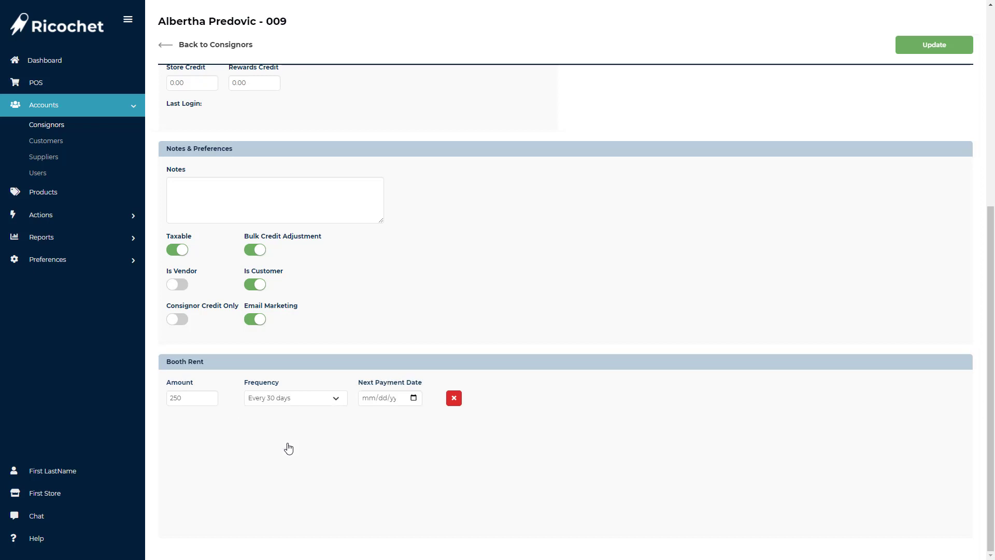
click(414, 401)
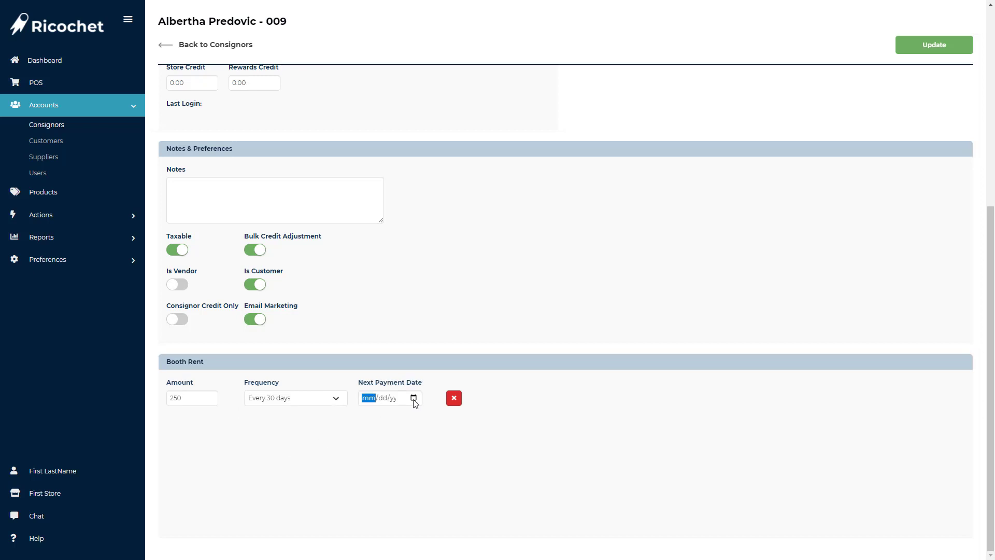
click(337, 401)
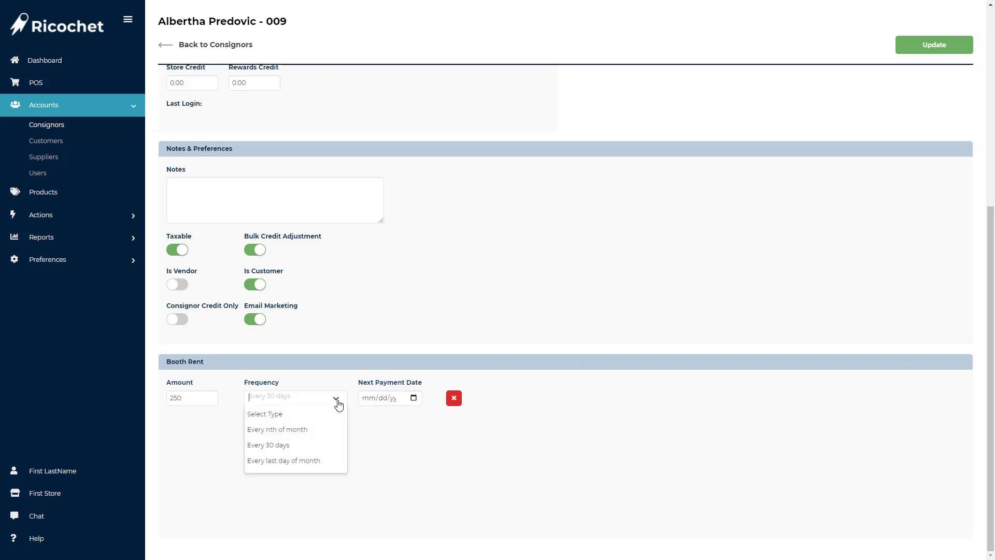
click(291, 461)
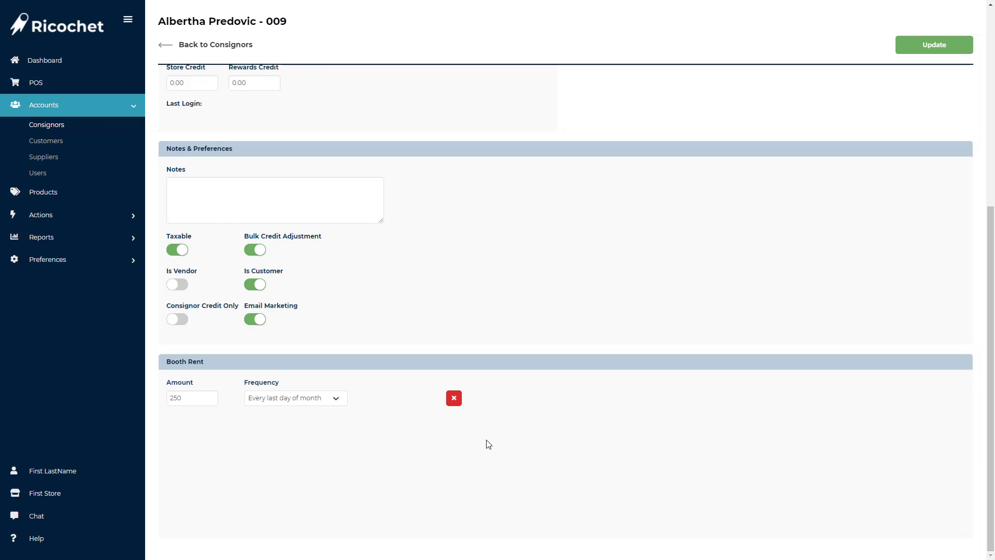
Step: Set the booth rent frequency to Every nth of month on day 3 and update the consignor's account
click(336, 402)
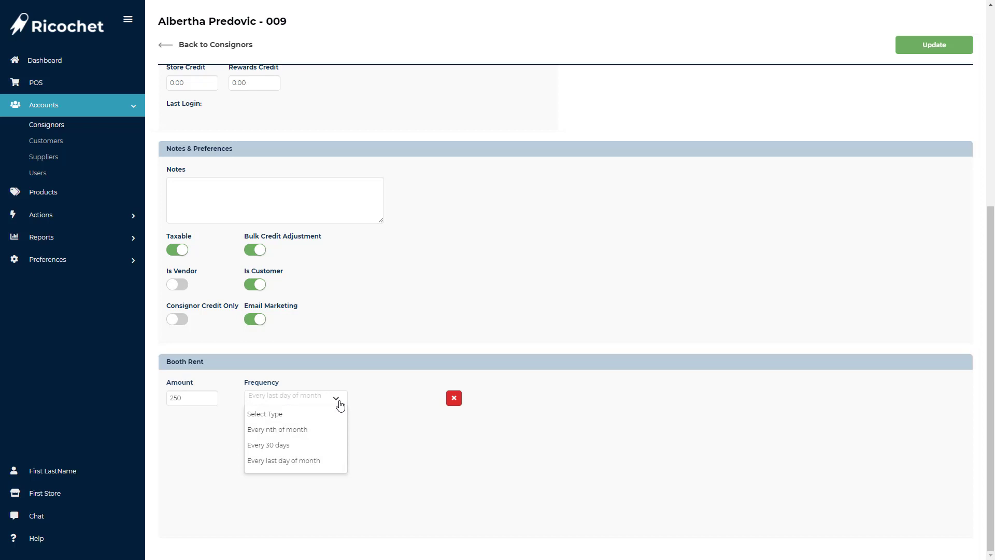
click(293, 434)
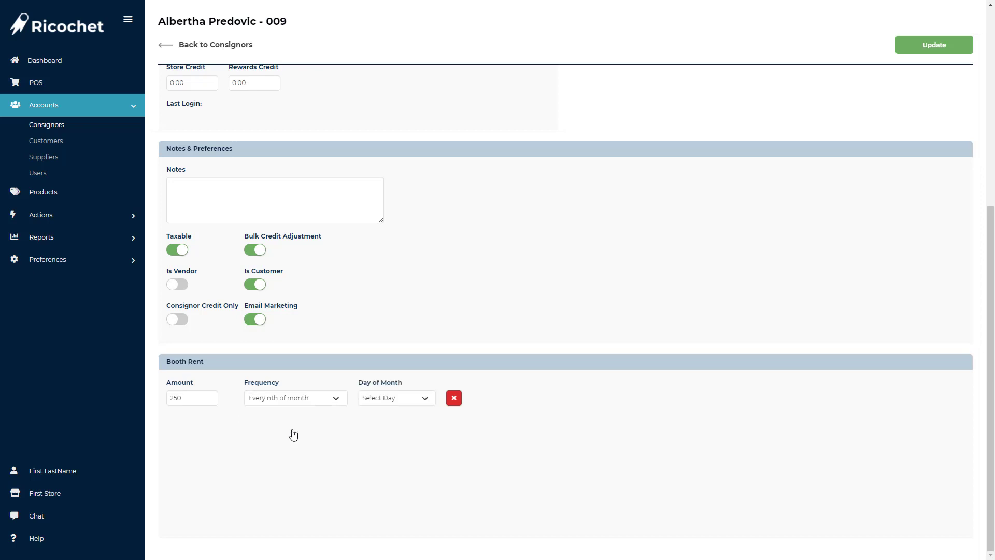
click(424, 402)
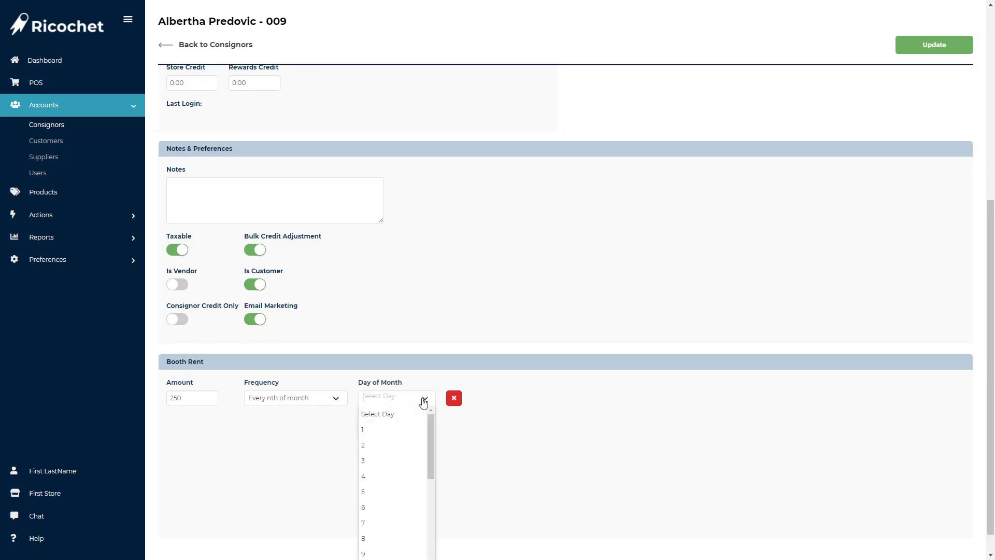
click(367, 468)
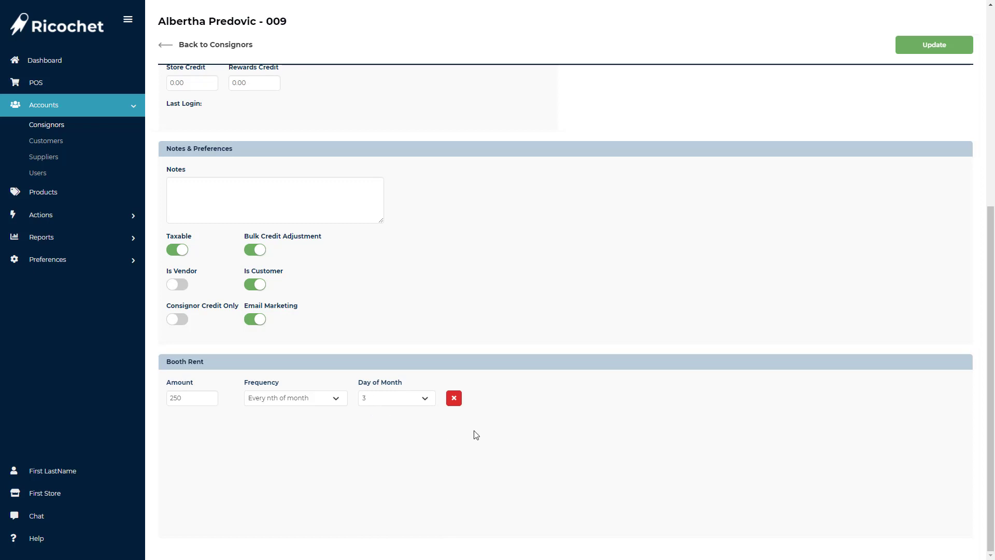
click(932, 46)
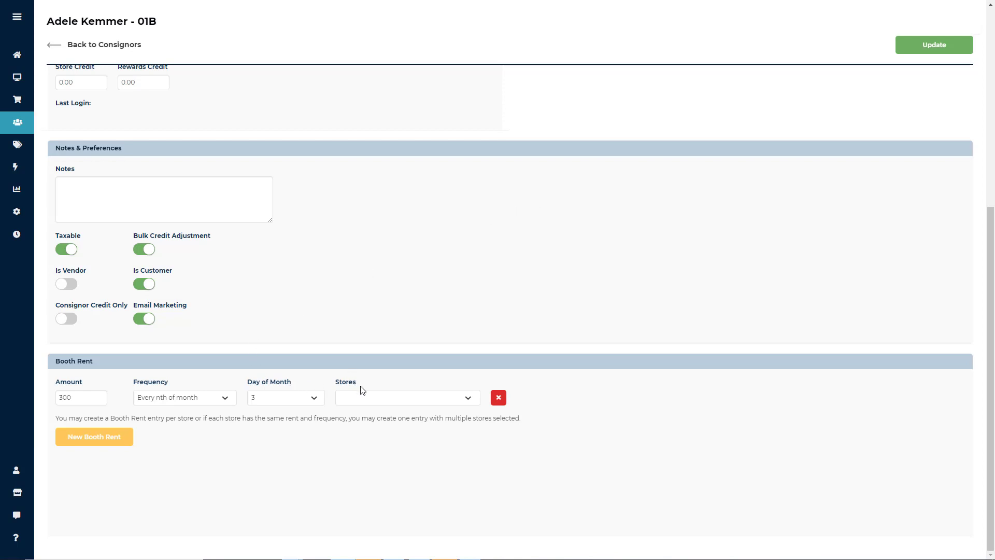
Step: Assign the Accusantium store to the consignor's 300 booth rent entry
click(469, 399)
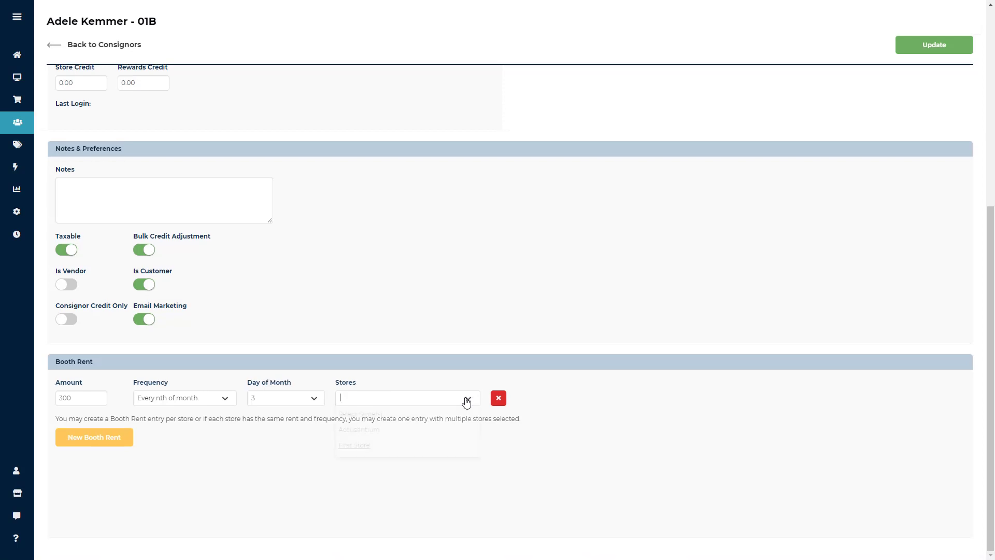
click(367, 431)
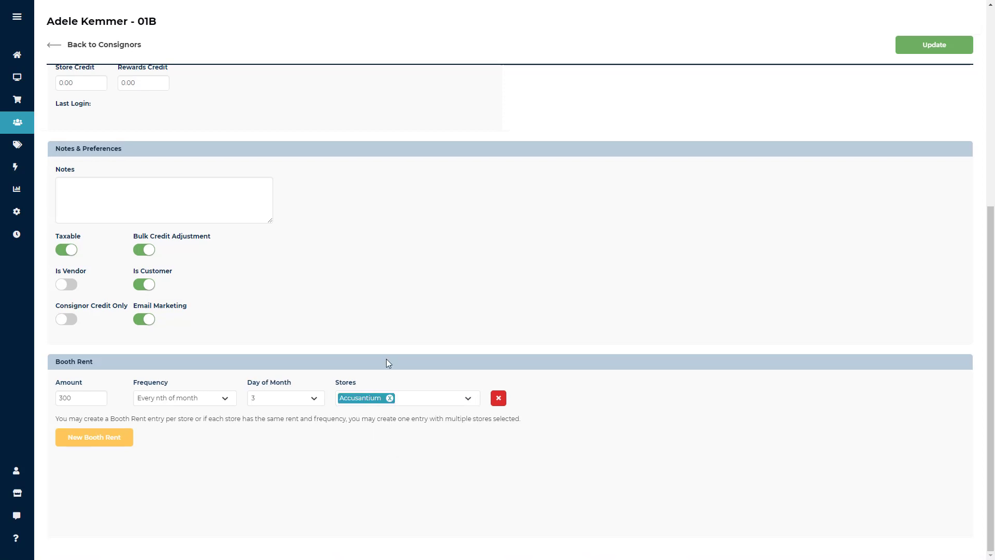
click(467, 399)
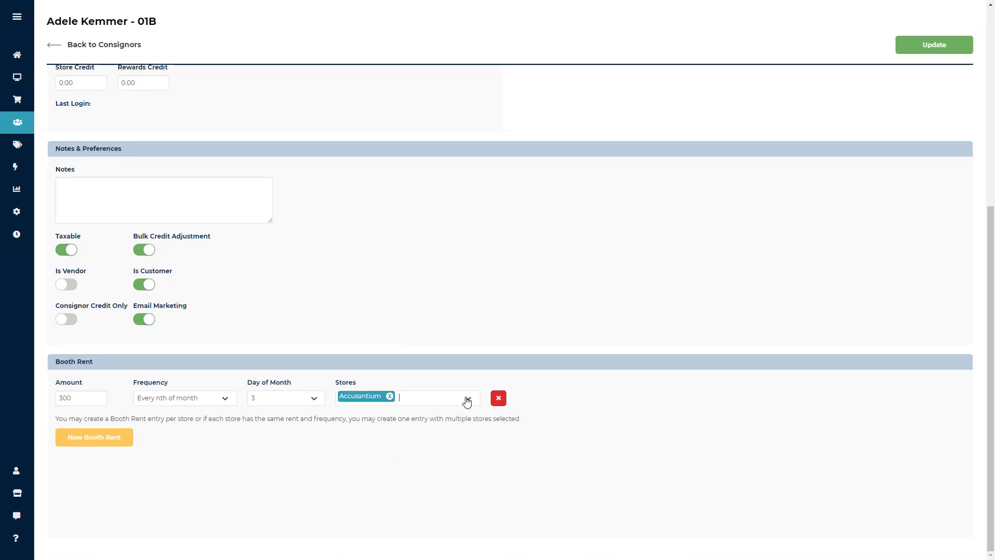
click(383, 414)
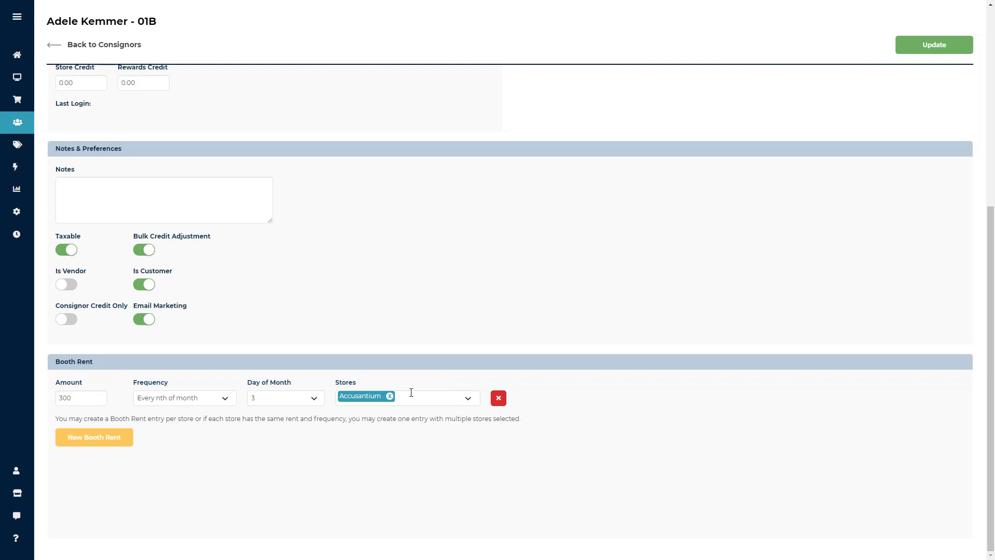
click(389, 397)
click(471, 402)
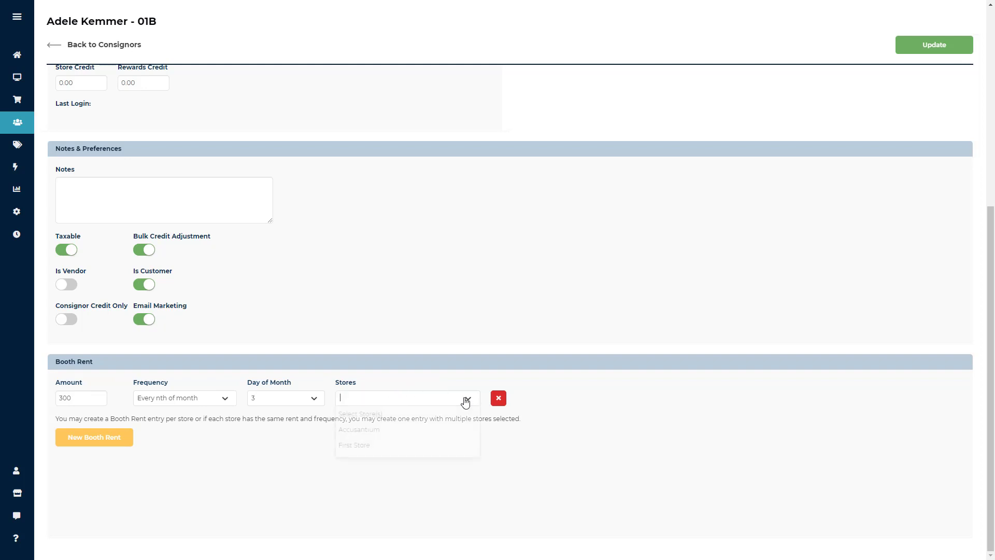
click(378, 432)
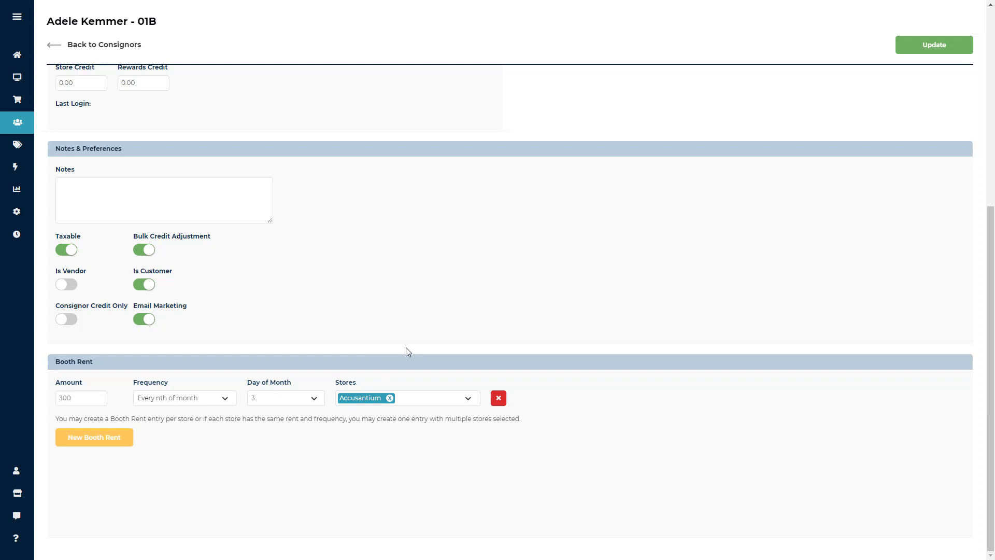
Step: Add a second booth rent entry of 100, Every 30 days, for First Store, and update the consignor's account
click(114, 445)
click(100, 433)
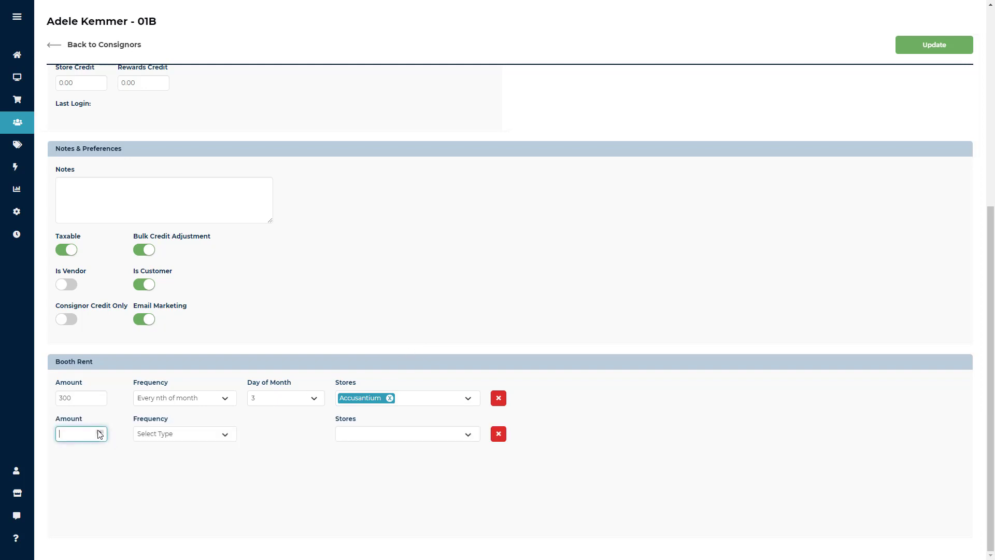
text(100)
click(175, 434)
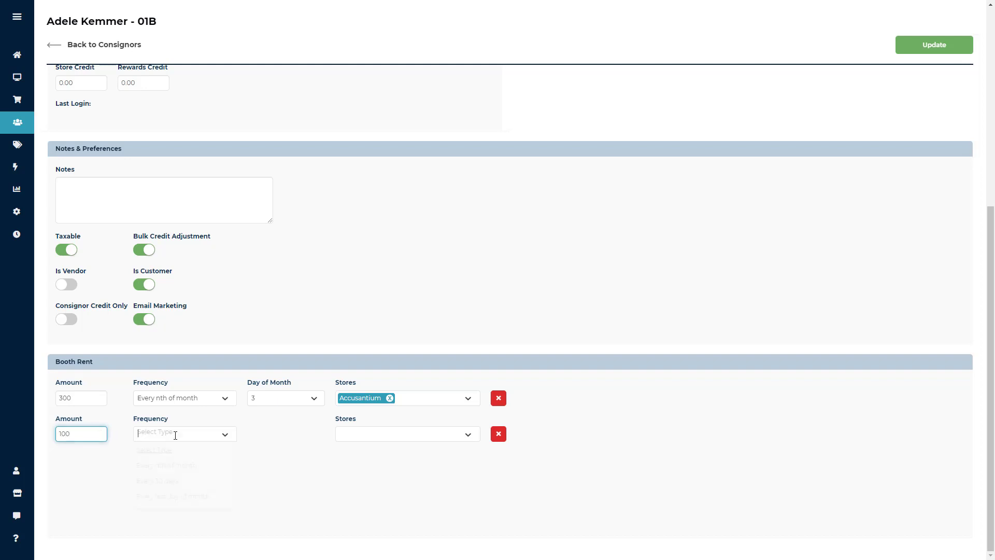
click(152, 480)
click(378, 433)
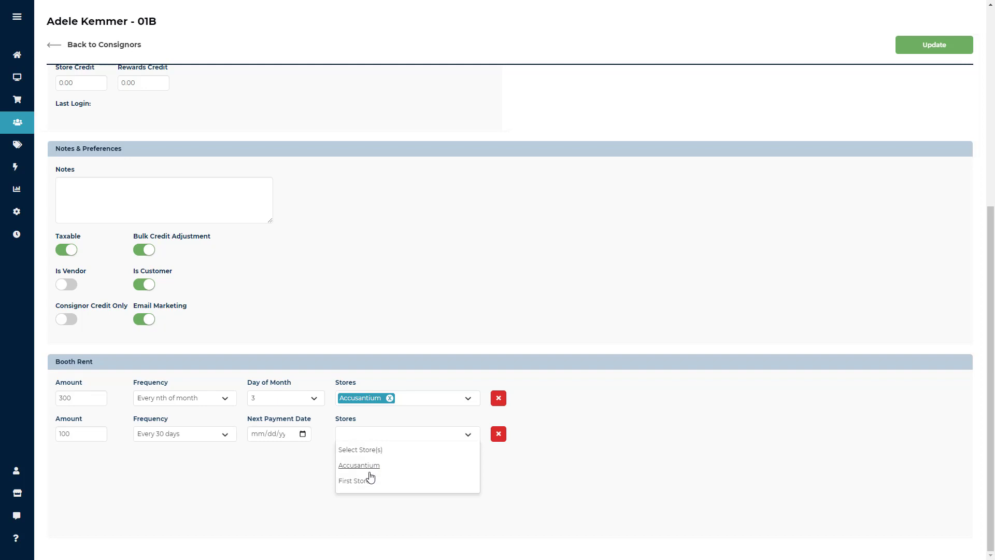
click(364, 483)
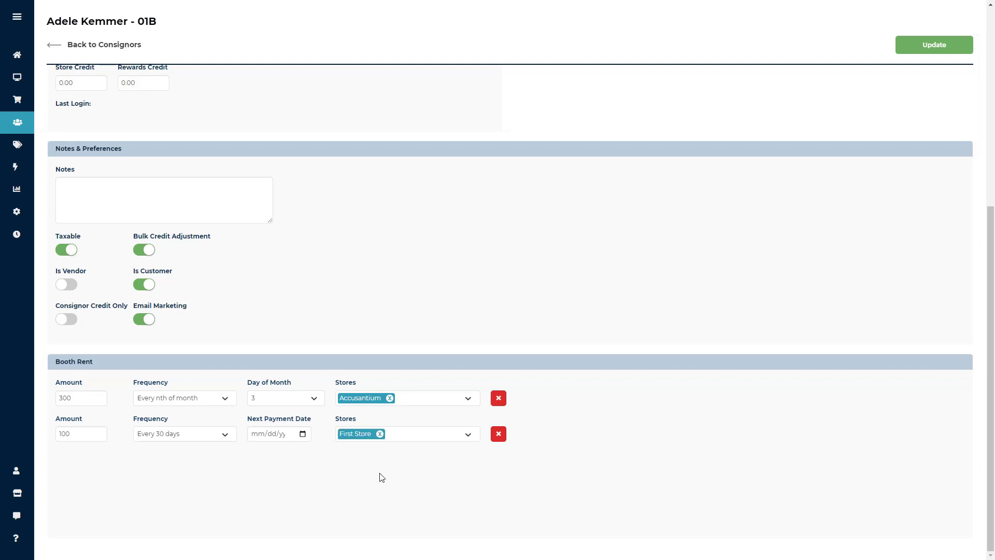
click(936, 48)
Step: Open the Admin preferences of the multi-store account
mouse_move(16, 212)
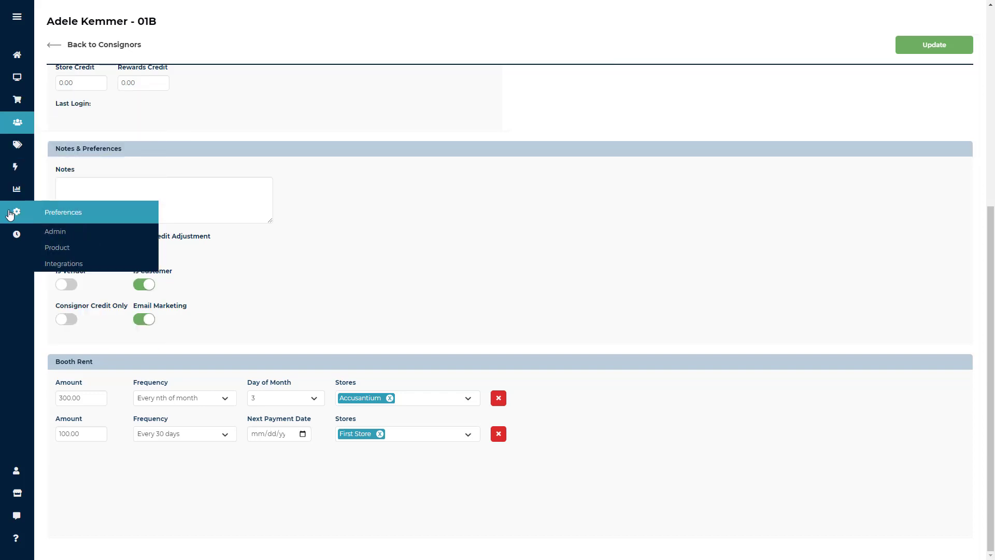
click(61, 234)
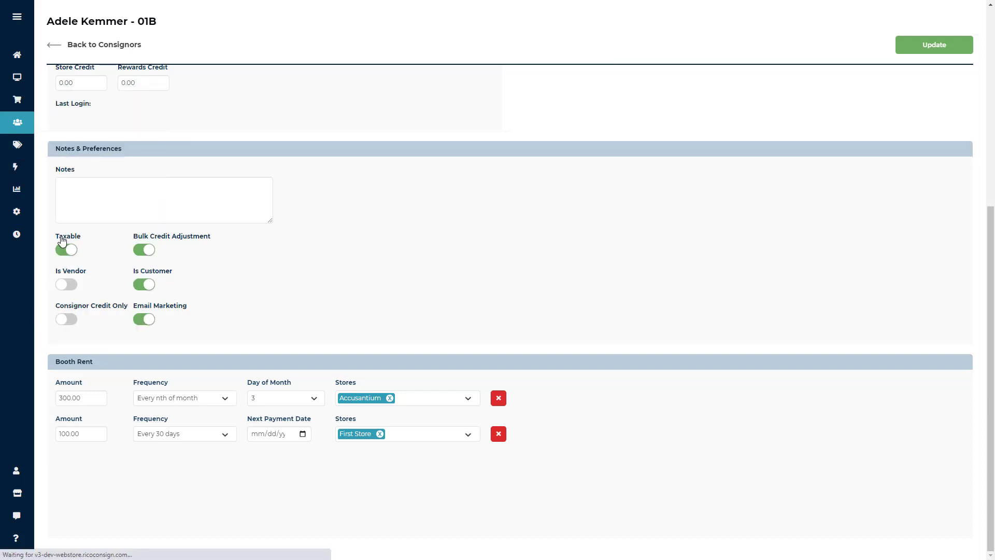